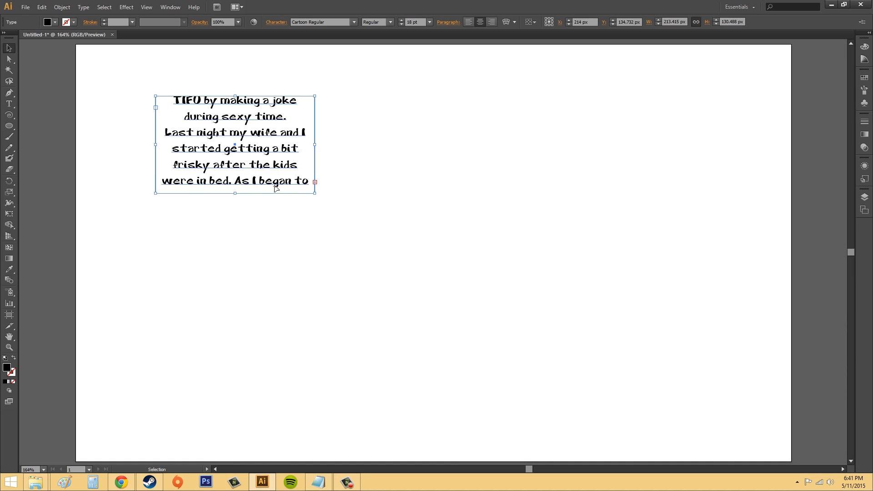
pyautogui.click(438, 213)
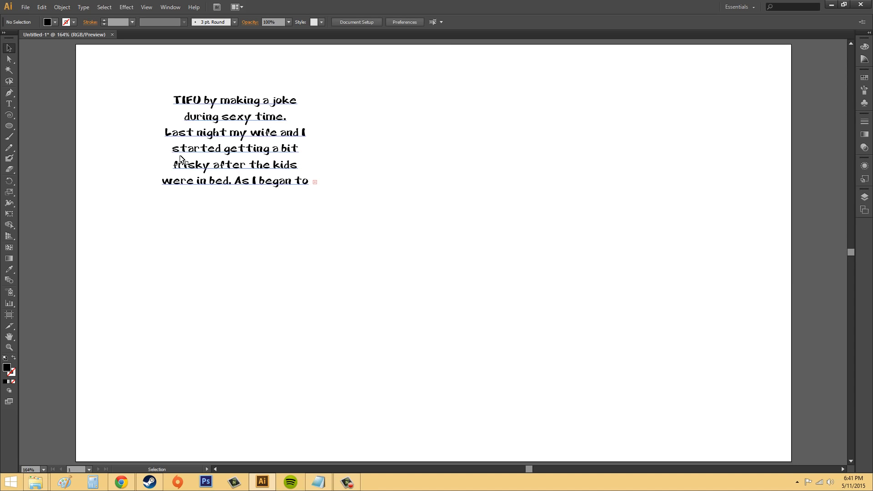
pyautogui.click(232, 132)
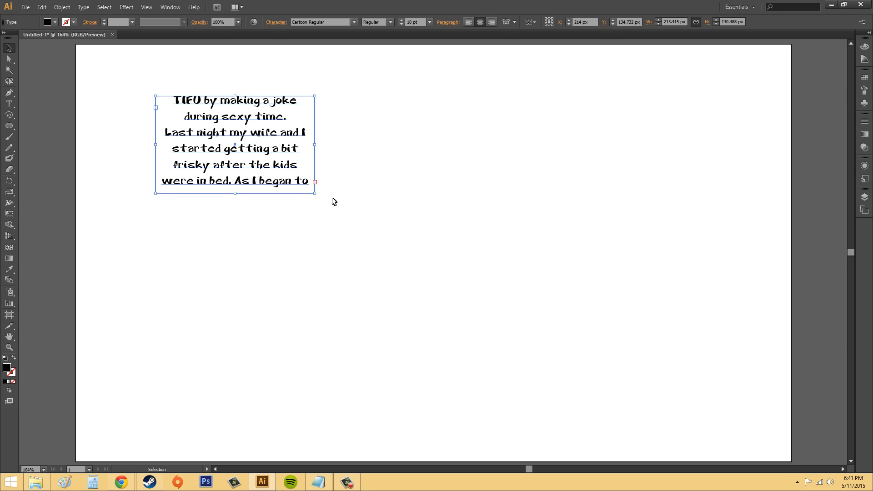
pyautogui.click(347, 188)
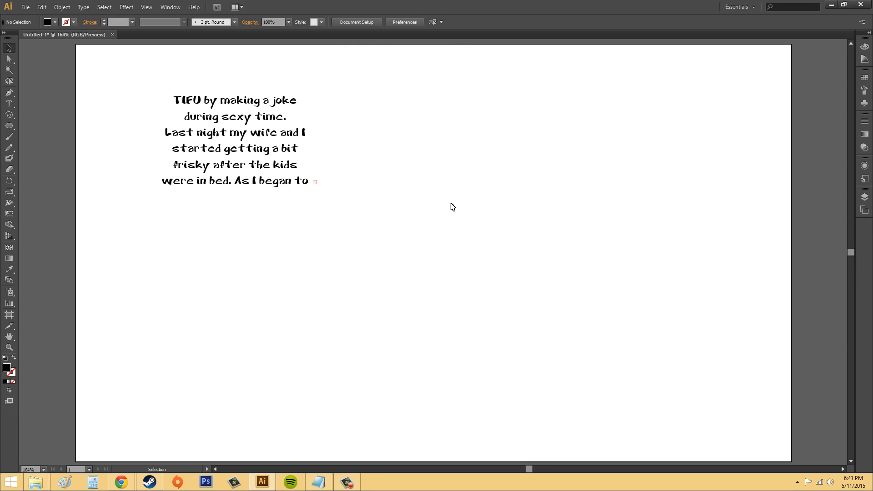
# Thread the text frame's overflow into two additional linked frames of the same size, each starting at the previous frame's overflow point.
pyautogui.click(316, 182)
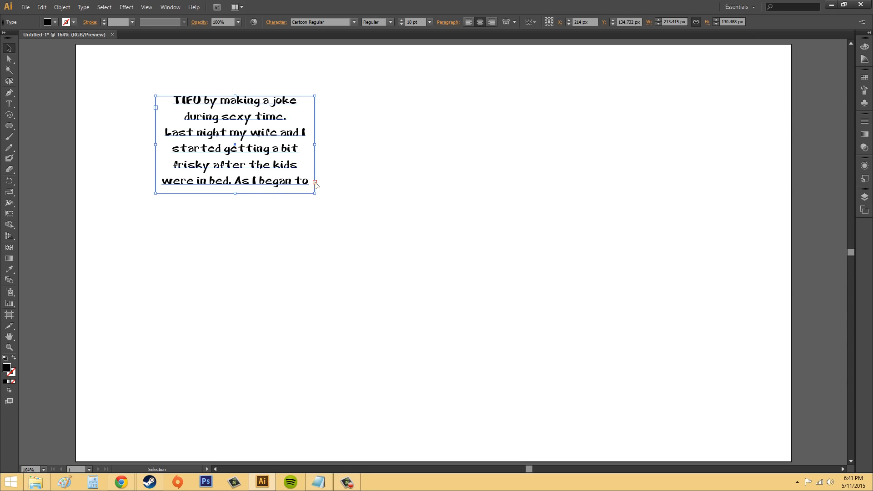
pyautogui.click(315, 182)
pyautogui.click(315, 182)
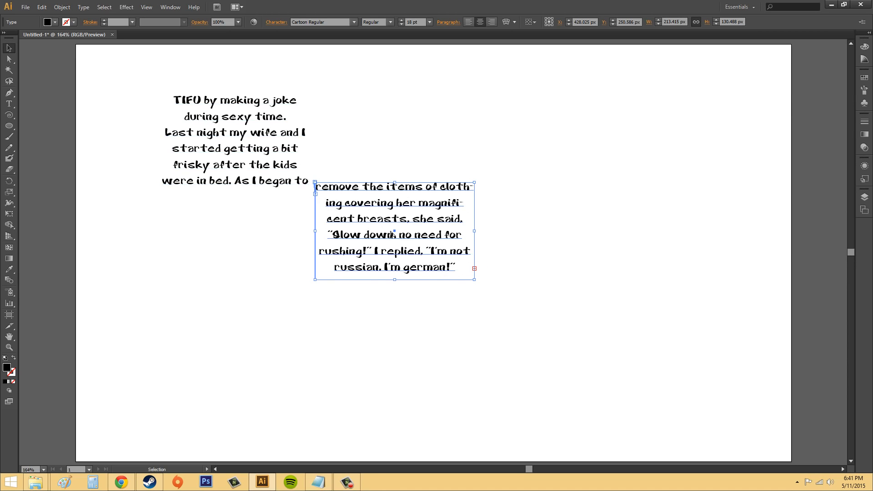
pyautogui.click(475, 269)
pyautogui.click(475, 270)
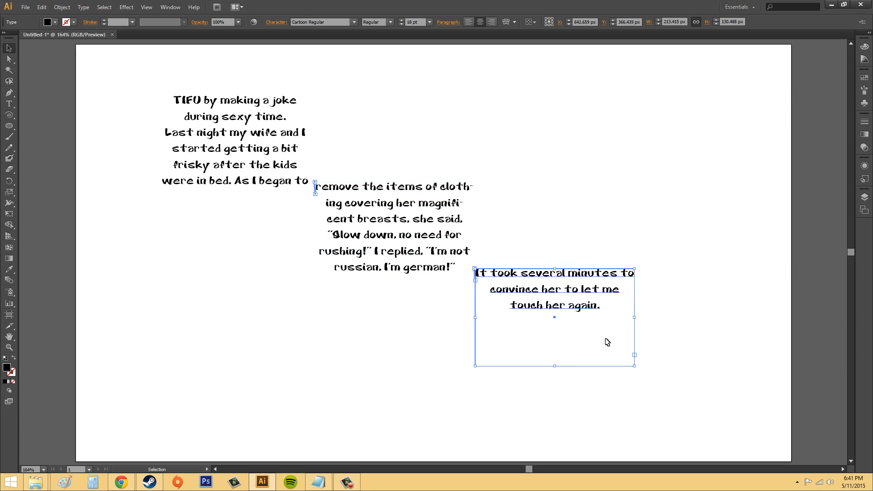
# Move the second and third linked text frames up into a row beside the first frame.
pyautogui.moveTo(425, 227); pyautogui.dragTo(499, 125)
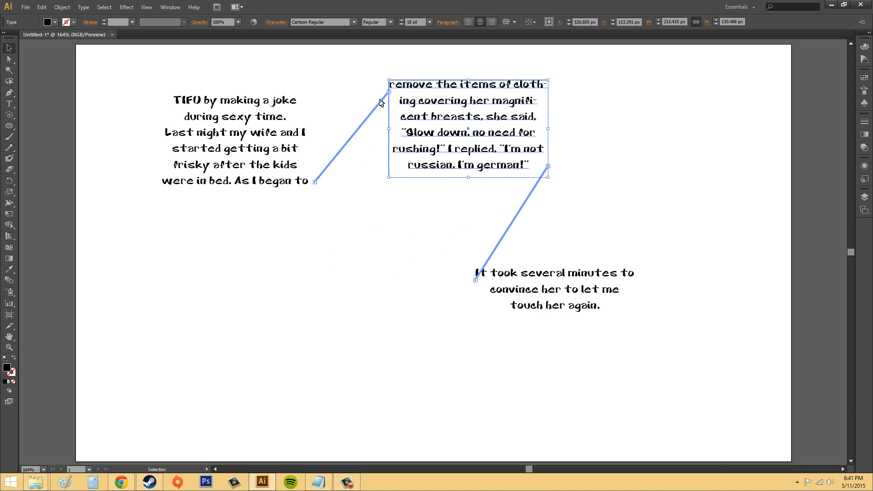
pyautogui.moveTo(559, 286); pyautogui.dragTo(679, 116)
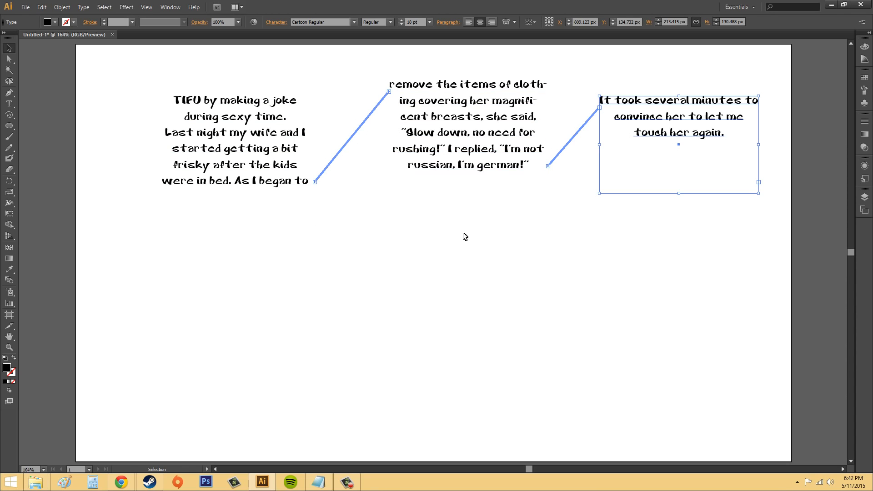
# Undo the frame moves and both text threads, back to the single overflowing text frame.
pyautogui.hotkey('ctrl', 'z')
pyautogui.hotkey('ctrl', 'z')
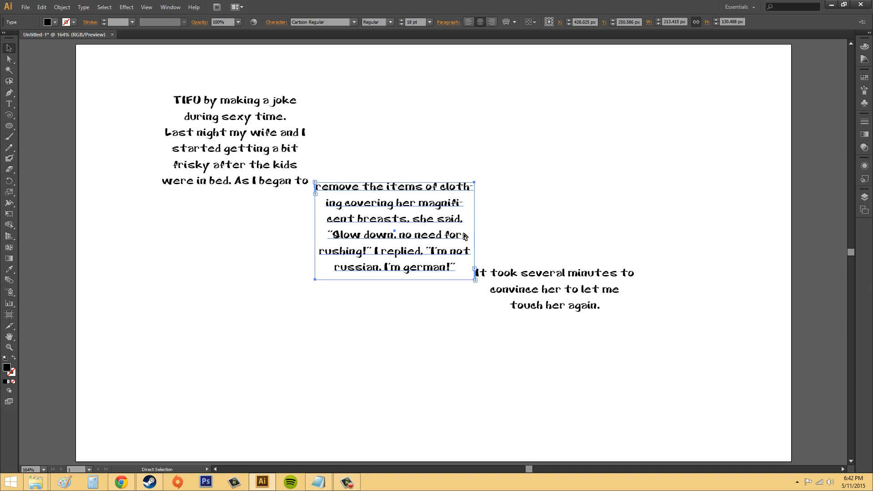
pyautogui.hotkey('ctrl', 'z')
pyautogui.hotkey('ctrl', 'z')
pyautogui.hotkey('ctrl', 'z')
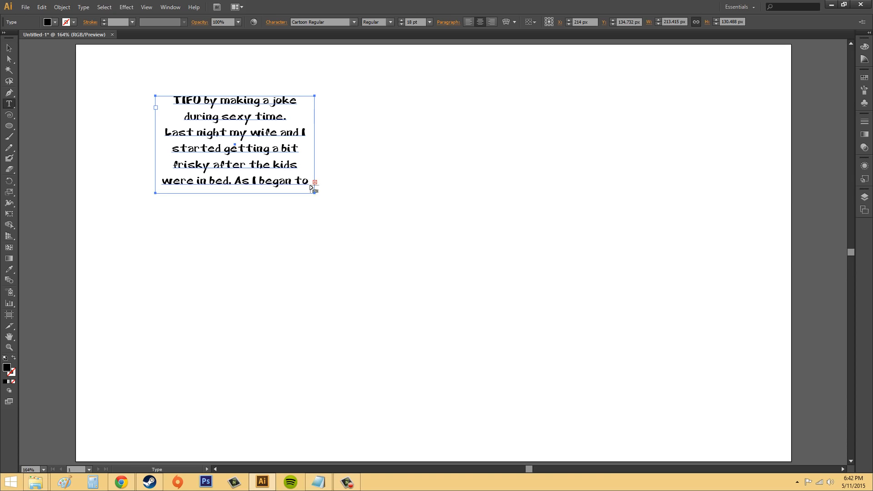
# Load the frame's overflow text and flow it into a new linked frame about 279 by 195 px on the empty side.
pyautogui.click(7, 48)
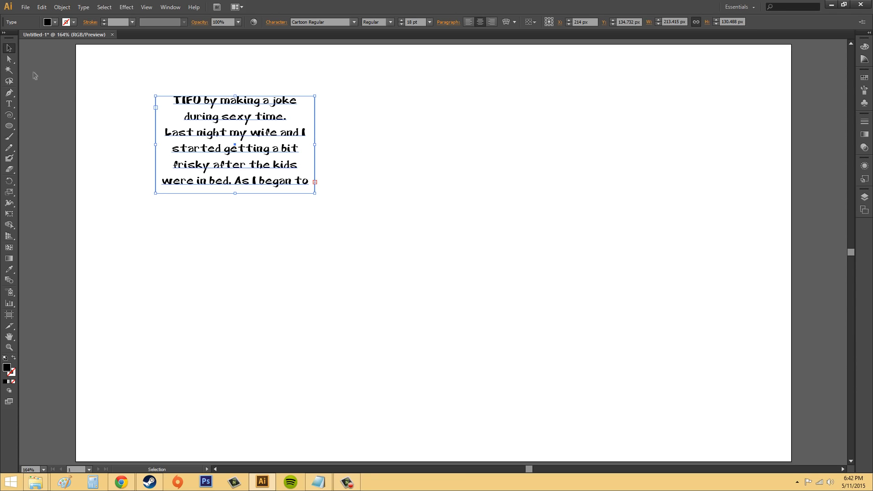
pyautogui.click(412, 183)
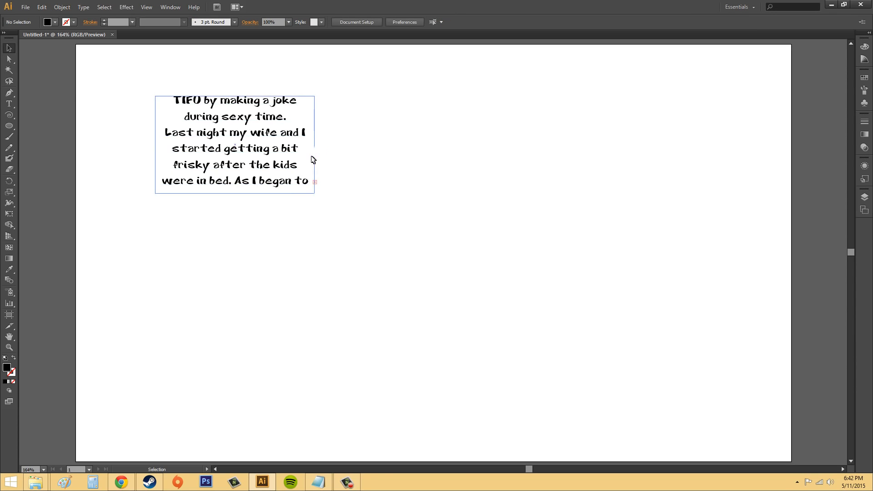
pyautogui.click(316, 182)
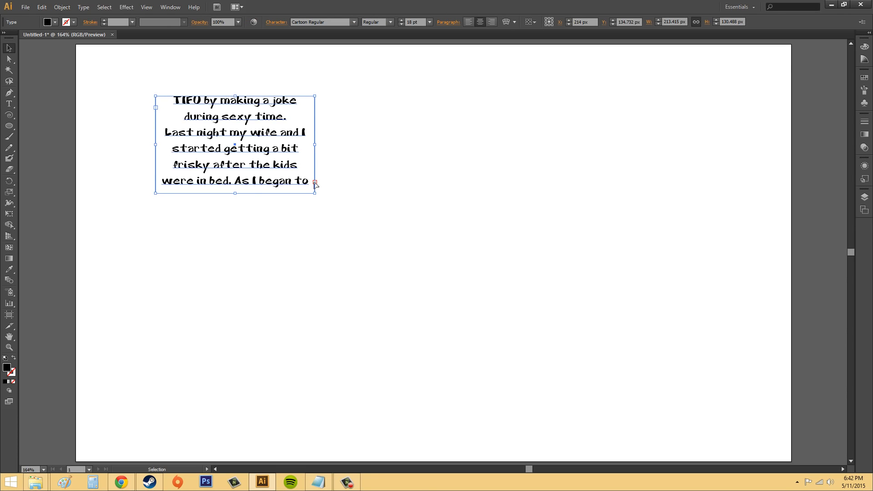
pyautogui.click(315, 183)
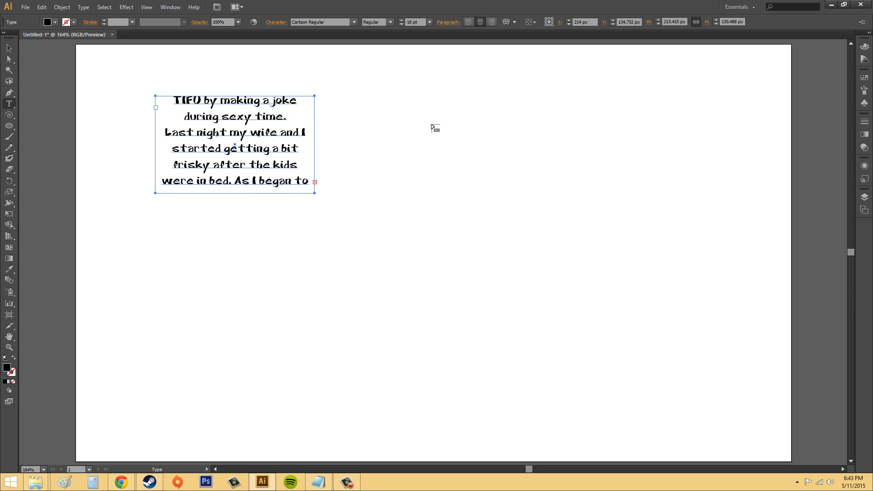
pyautogui.moveTo(431, 124); pyautogui.dragTo(639, 270)
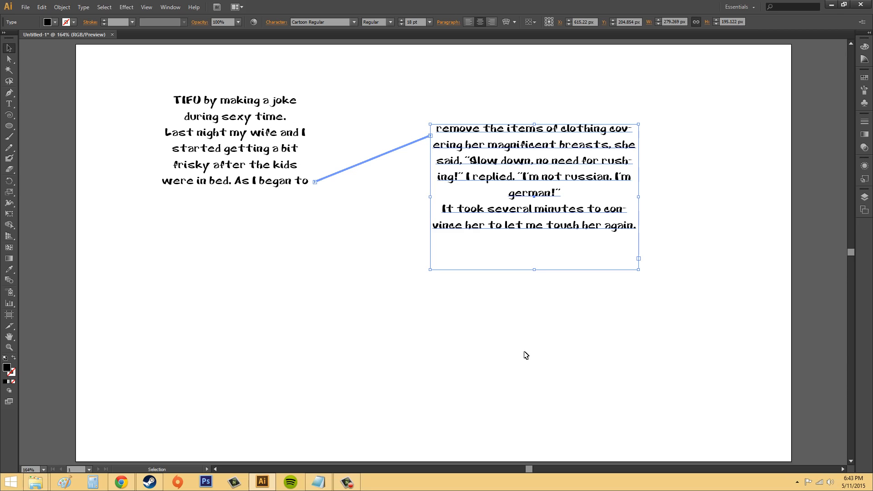
# Delete the larger linked text frame, keeping the original one.
pyautogui.press('t')
pyautogui.press('Delete')
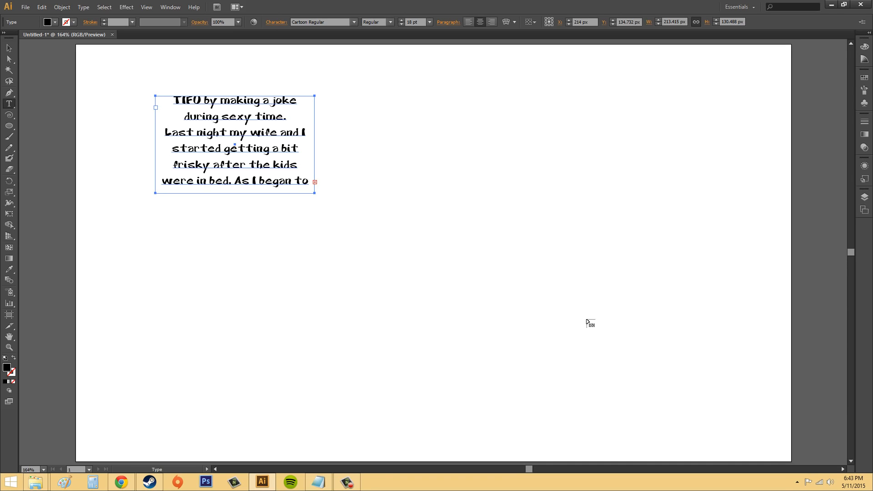
# Draw an ellipse about 315 by 281 px beside the text frame and convert it to an empty area type container.
pyautogui.click(9, 126)
pyautogui.moveTo(453, 124); pyautogui.dragTo(687, 333)
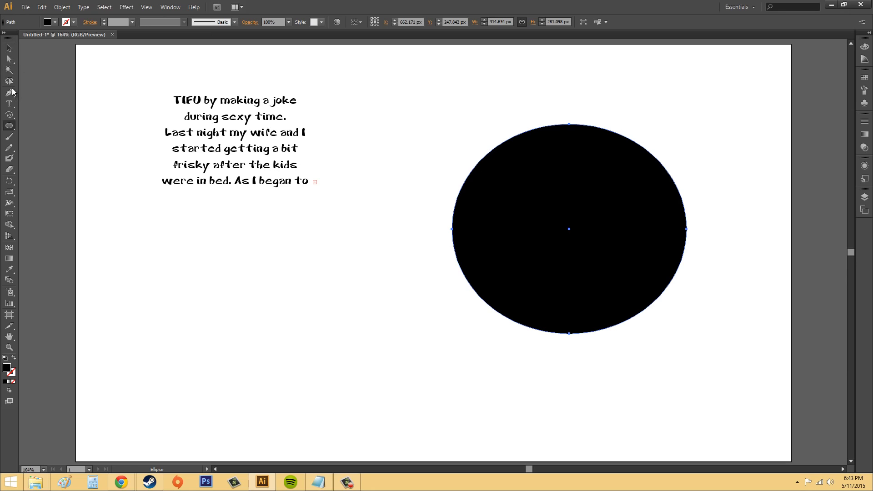
pyautogui.click(14, 104)
pyautogui.click(54, 114)
pyautogui.click(518, 134)
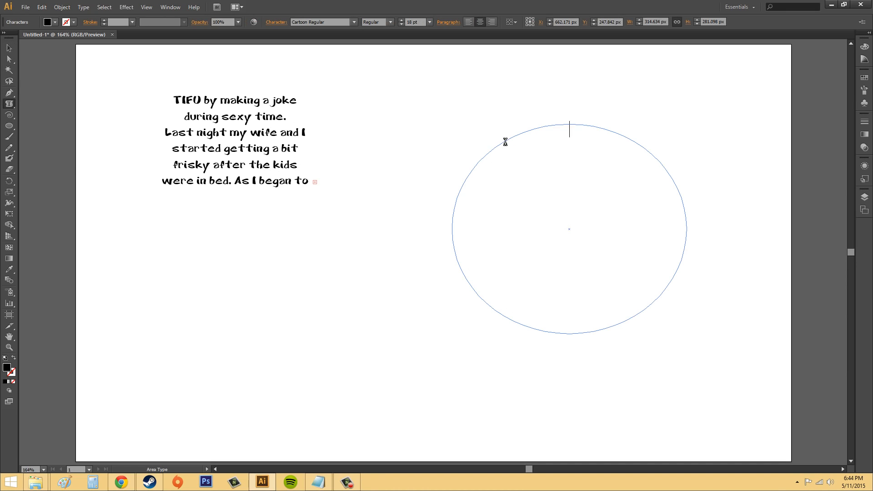
pyautogui.click(9, 47)
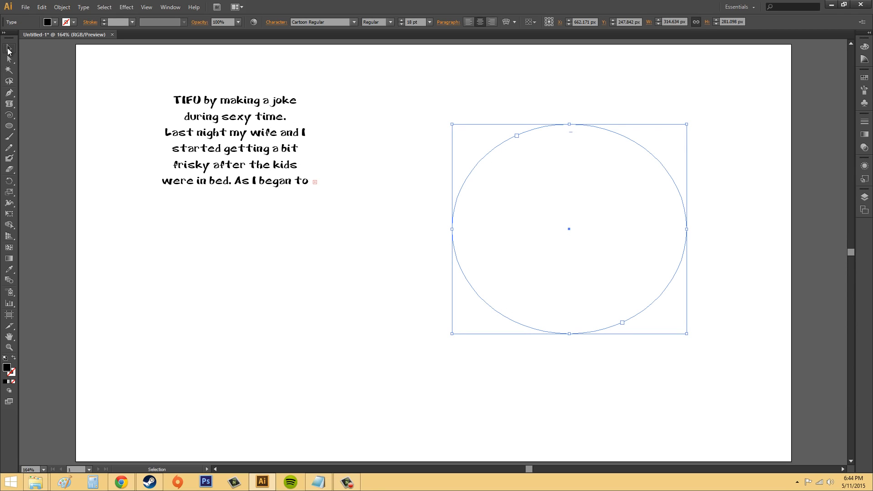
pyautogui.click(746, 263)
# Thread the overflow of the original text frame into the ellipse.
pyautogui.click(232, 153)
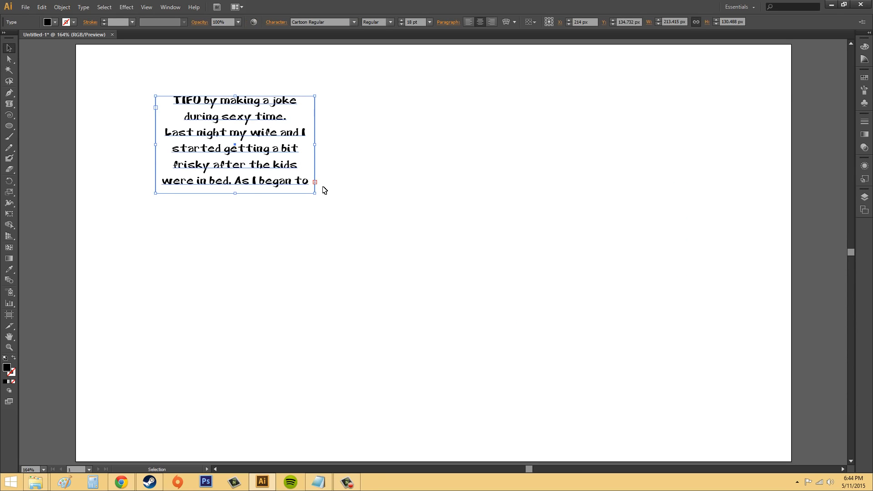
pyautogui.press('t')
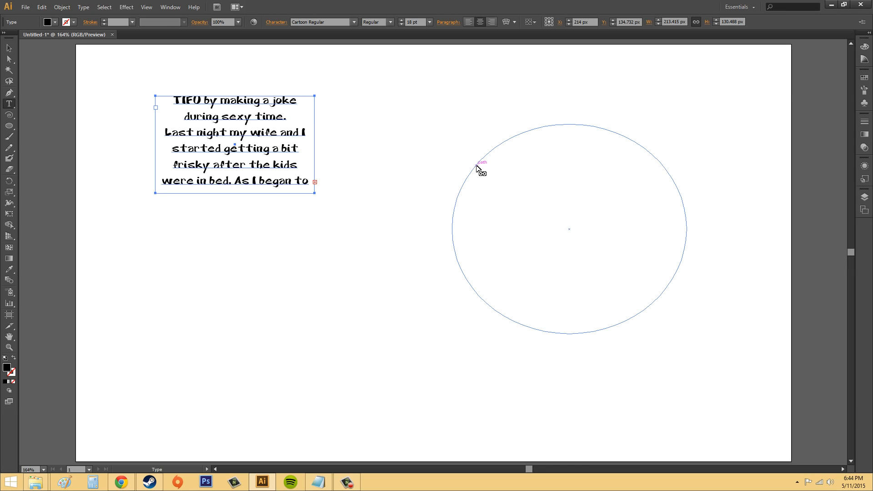
pyautogui.click(477, 168)
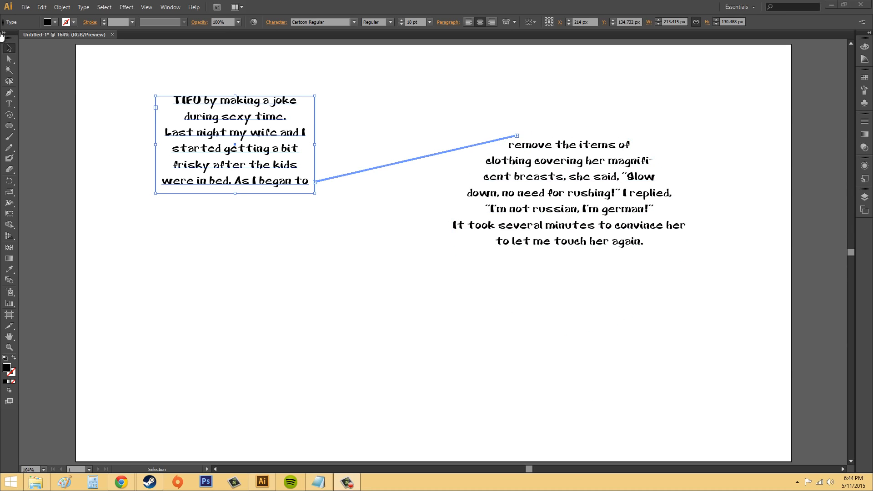
# Break the thread between the text frame and the ellipse at the ellipse's incoming port.
pyautogui.click(517, 136)
pyautogui.doubleClick(517, 136)
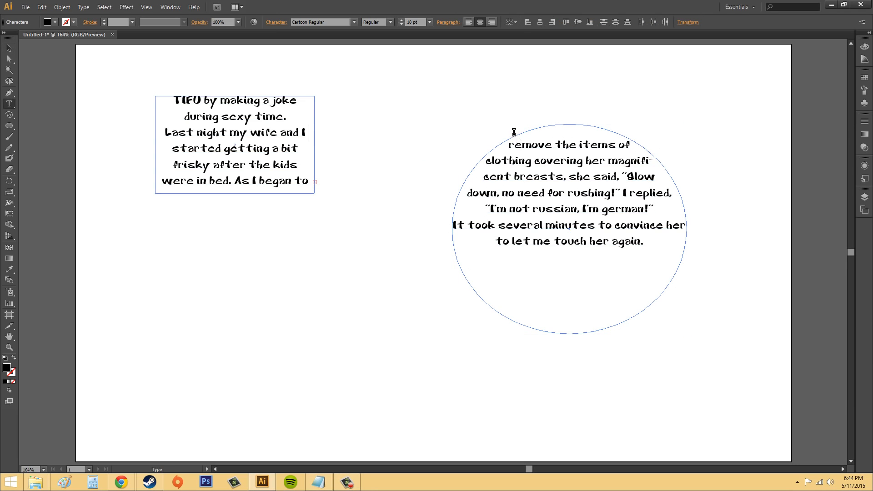
pyautogui.click(9, 48)
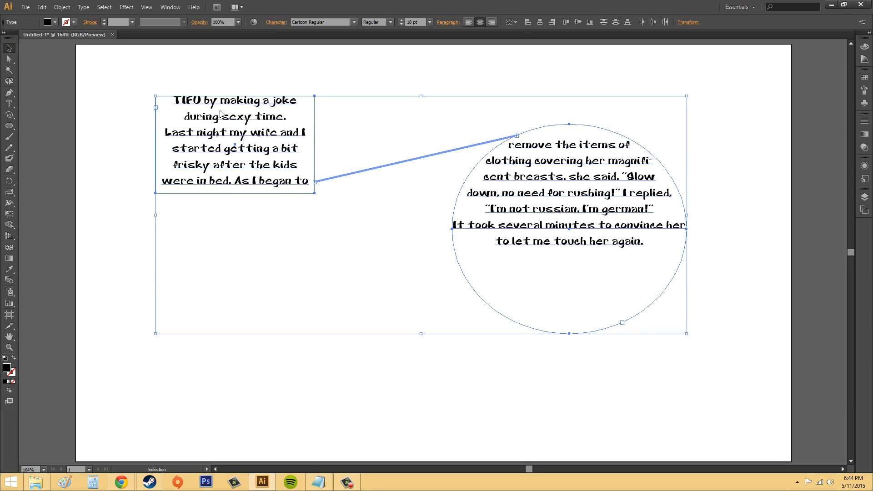
pyautogui.click(220, 113)
pyautogui.doubleClick(517, 136)
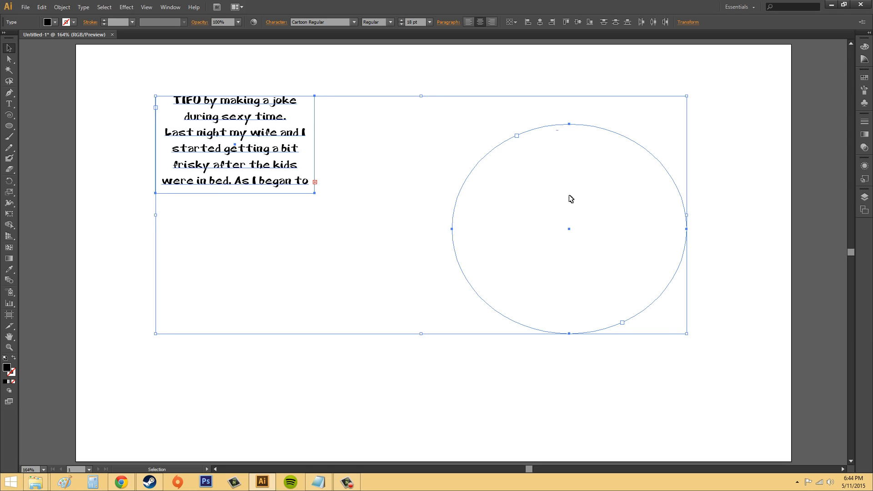
pyautogui.click(515, 382)
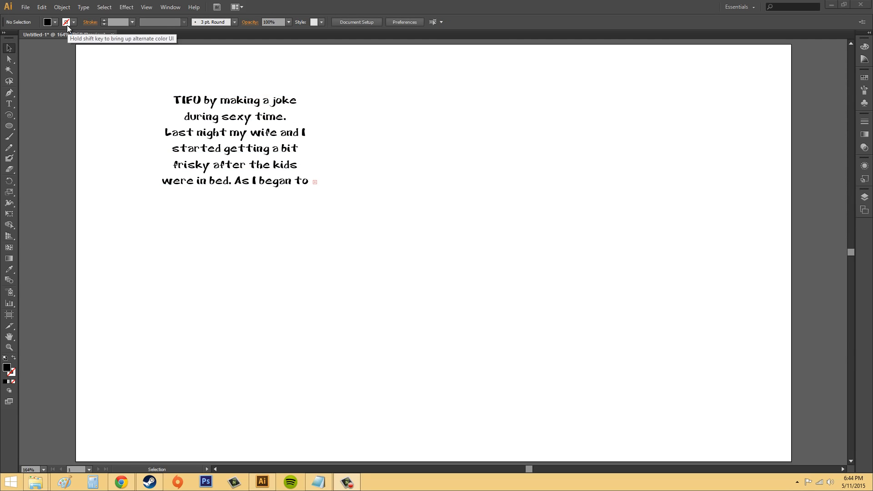
# Undo the broken thread to relink the ellipse with the text frame, and clear the selection.
pyautogui.click(42, 7)
pyautogui.click(63, 14)
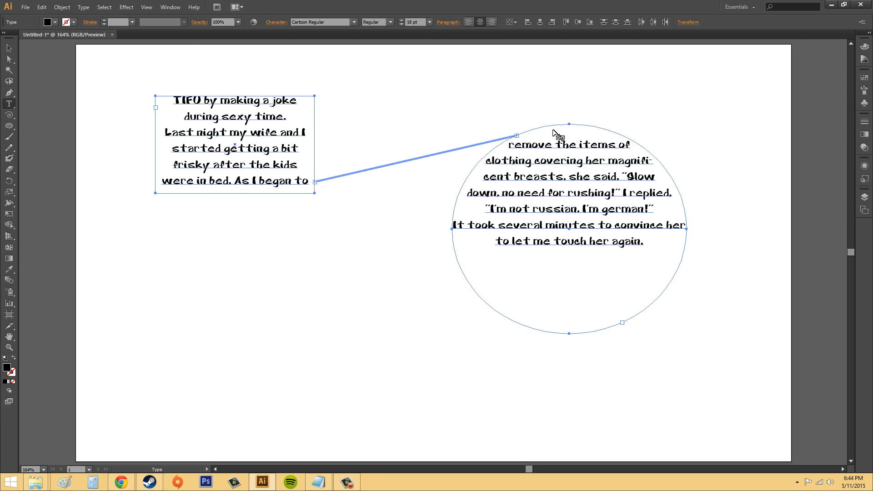
pyautogui.click(10, 48)
pyautogui.hotkey('ctrl', 'a')
pyautogui.click(137, 67)
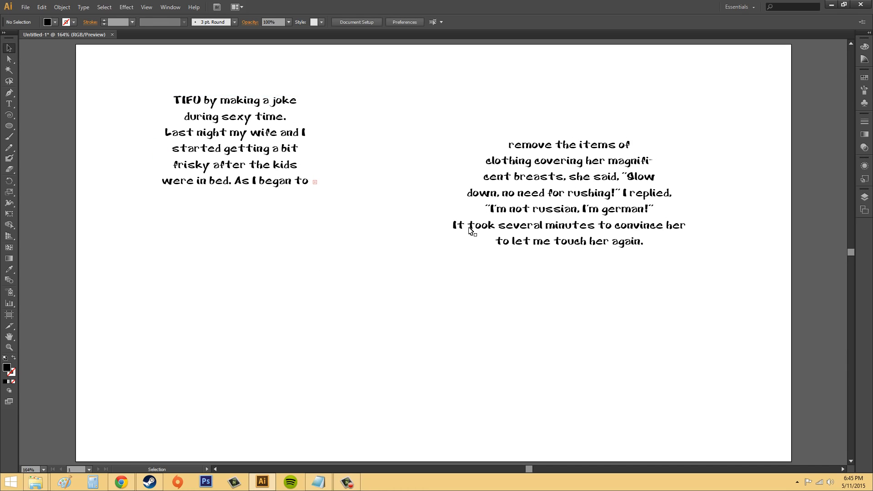
# Apply Remove Threading to the ellipse text so that each container keeps its own portion of the text.
pyautogui.click(584, 219)
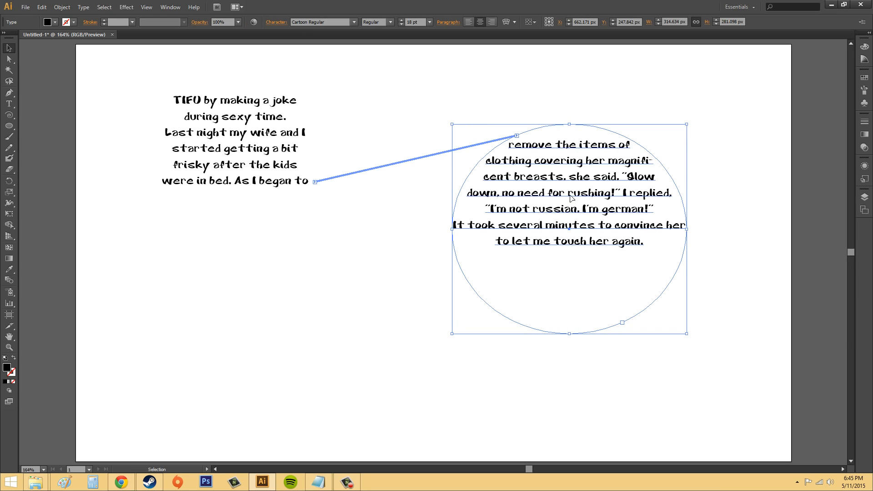
pyautogui.click(91, 7)
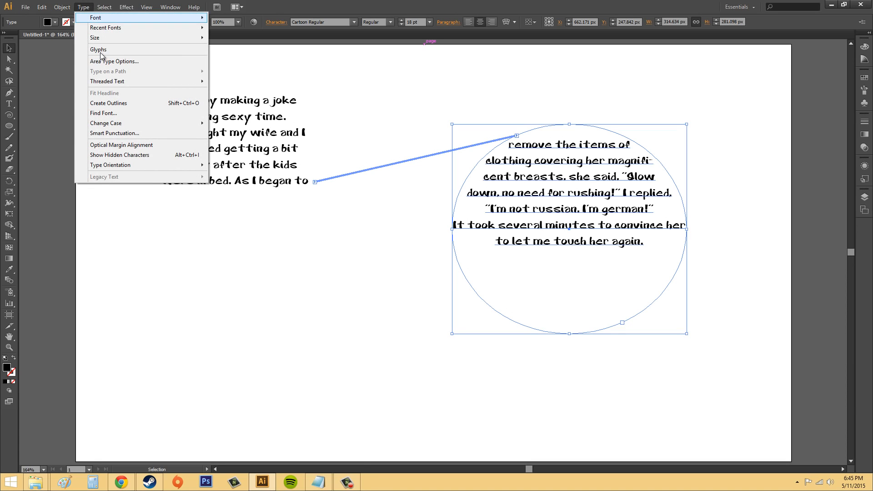
pyautogui.moveTo(129, 82)
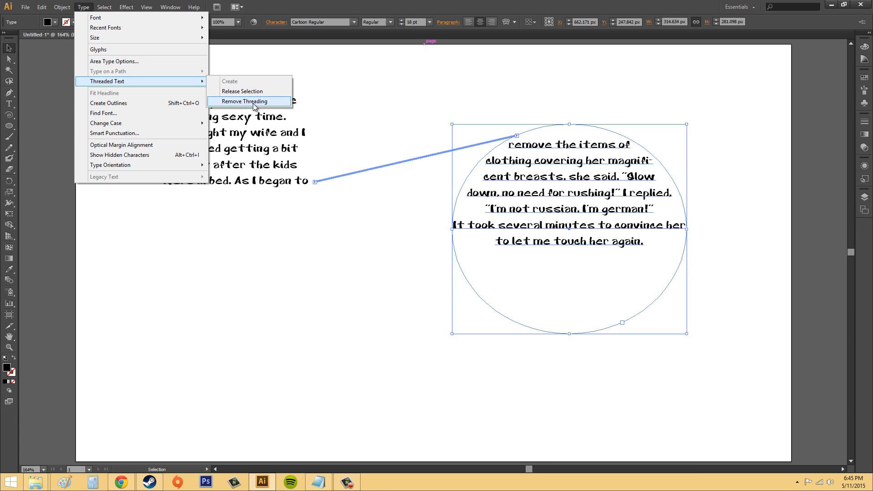
pyautogui.click(255, 101)
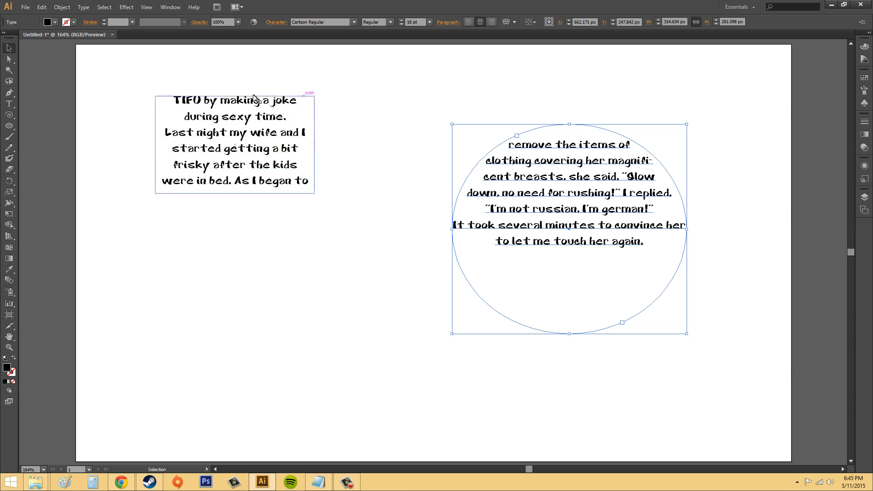
pyautogui.click(477, 87)
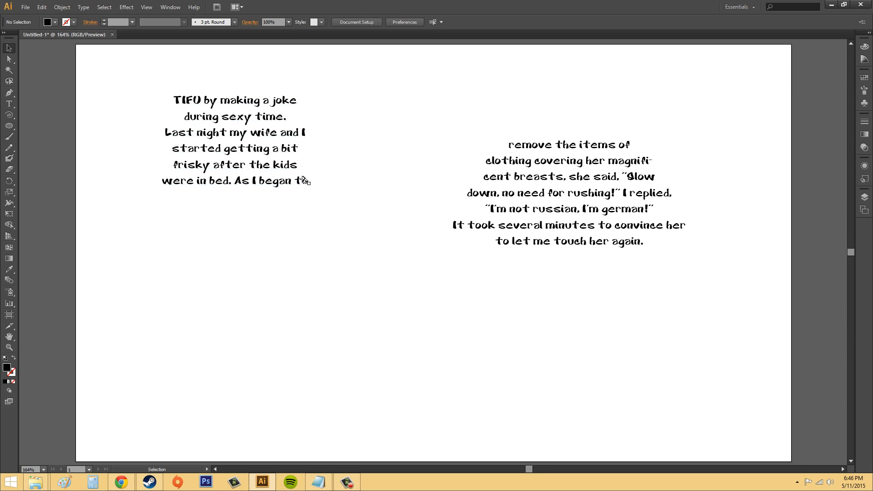
# Undo the thread removal and the ellipse threading, back to the single overflowing text frame.
pyautogui.click(300, 152)
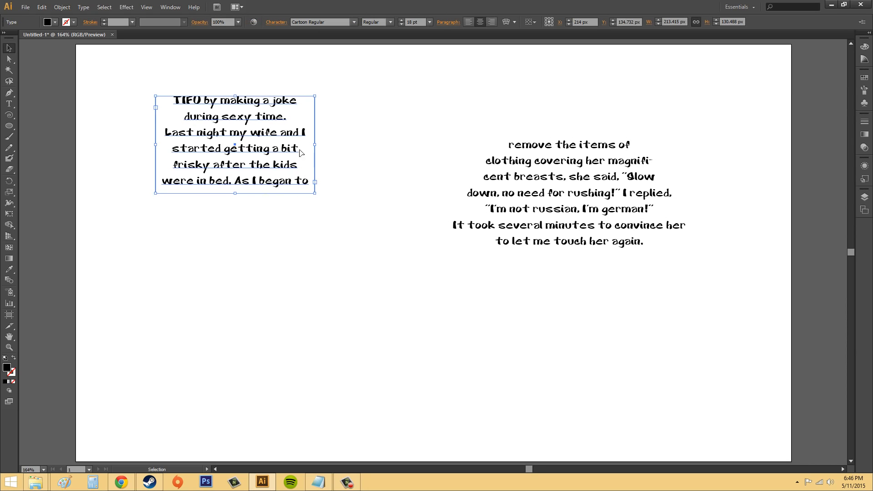
pyautogui.hotkey('ctrl', 'z')
pyautogui.hotkey('ctrl', 'z')
pyautogui.hotkey('ctrl', 'z')
pyautogui.hotkey('ctrl', 'z')
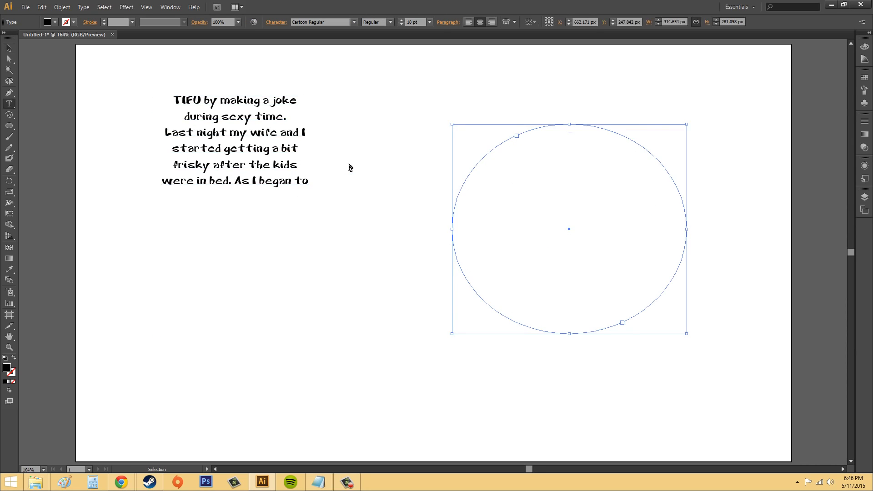
pyautogui.hotkey('ctrl', 'z')
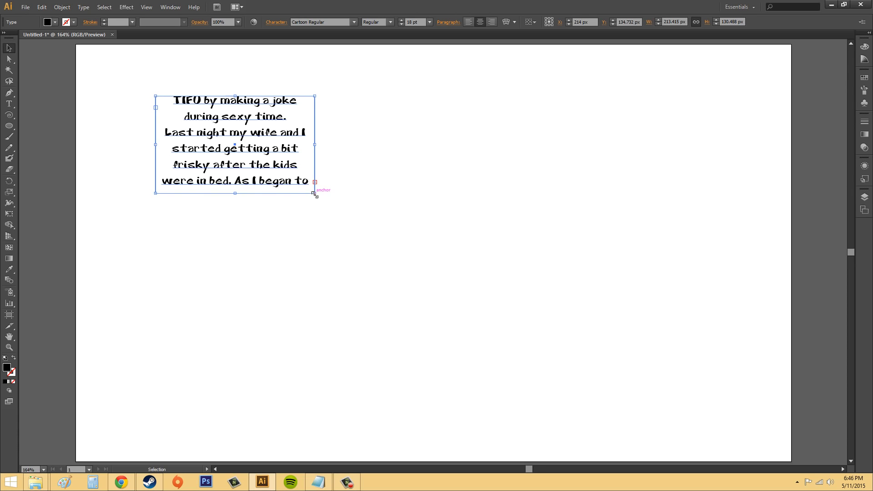
# Enlarge the text frame to about 341 by 205 px so it holds the whole story, and deselect it.
pyautogui.moveTo(316, 196); pyautogui.dragTo(410, 249)
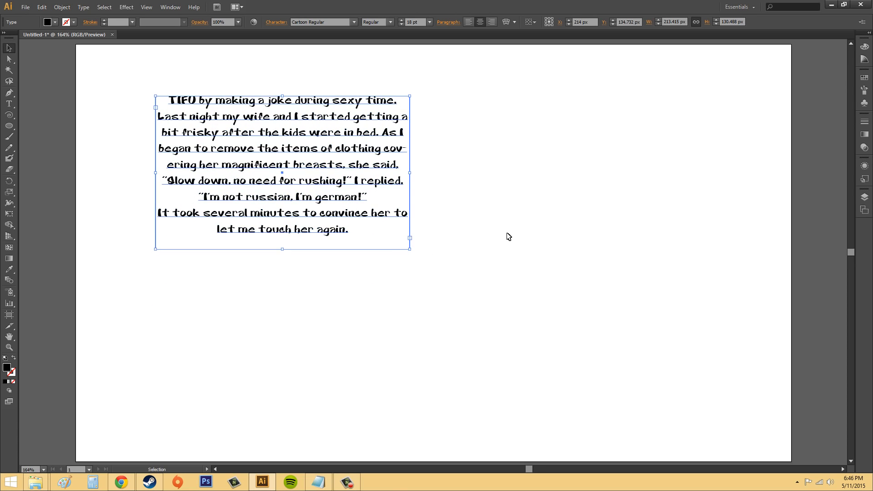
pyautogui.click(570, 118)
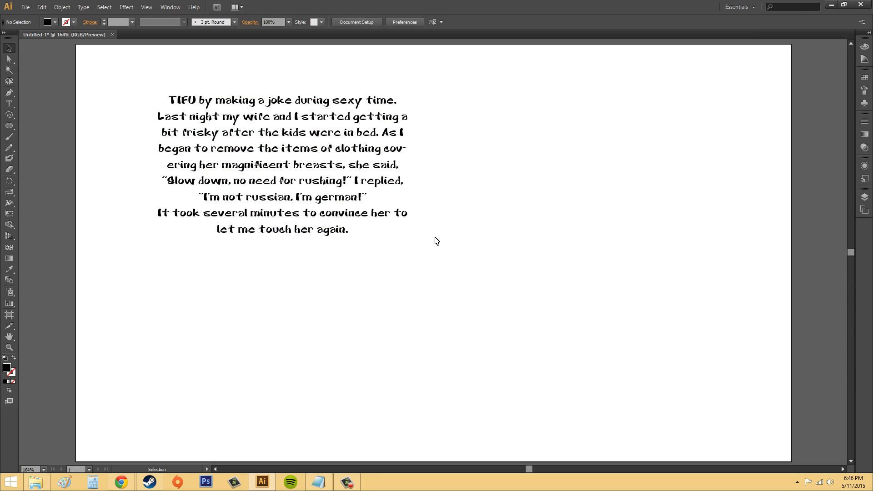